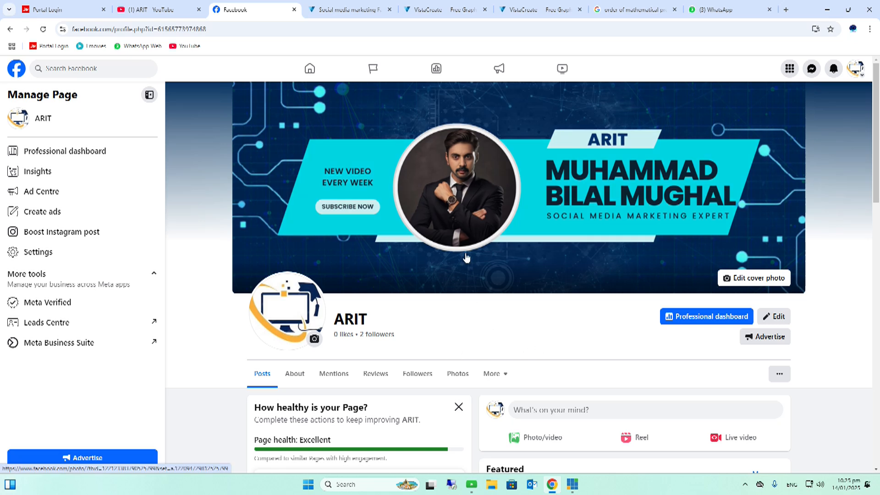
# Start boosting the Digital Marketing post from the ARIT page's timeline
pyautogui.scroll(-9, 525, 243)
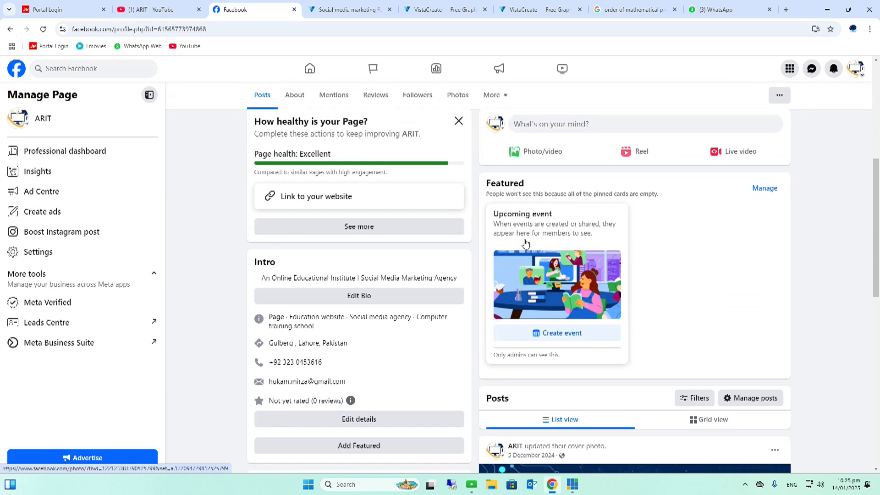
pyautogui.scroll(-9, 525, 243)
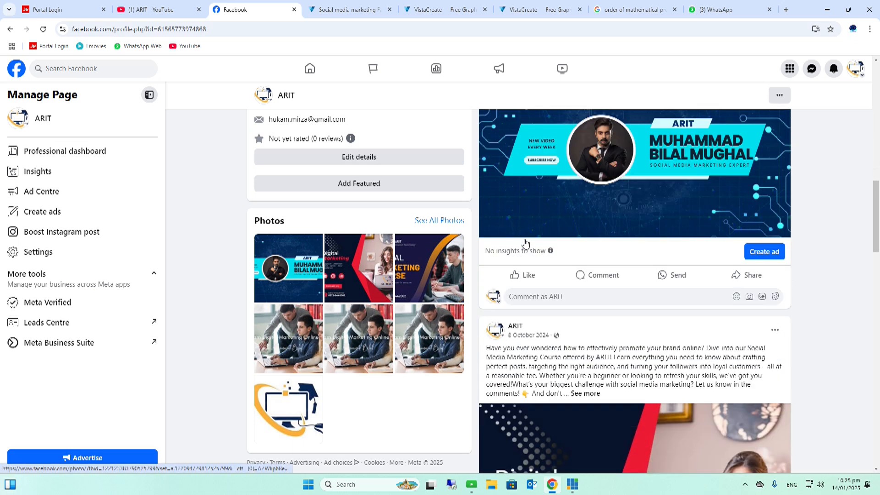
pyautogui.scroll(-4, 526, 244)
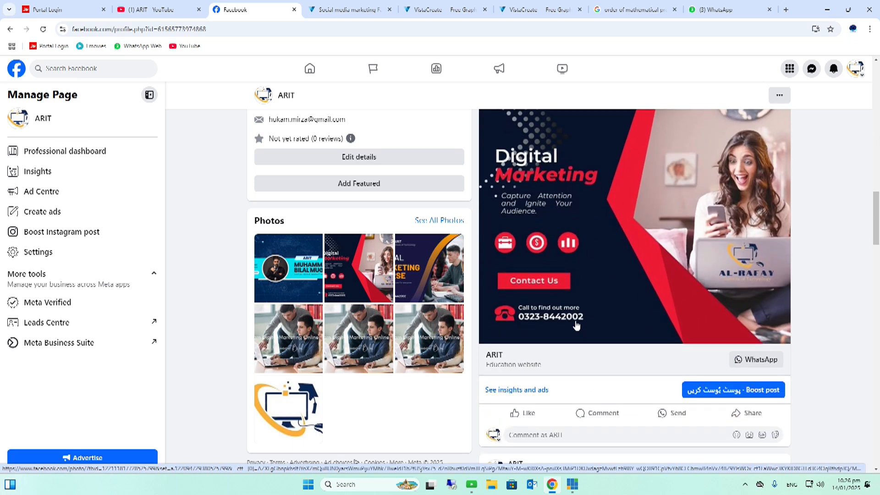
pyautogui.scroll(1, 554, 253)
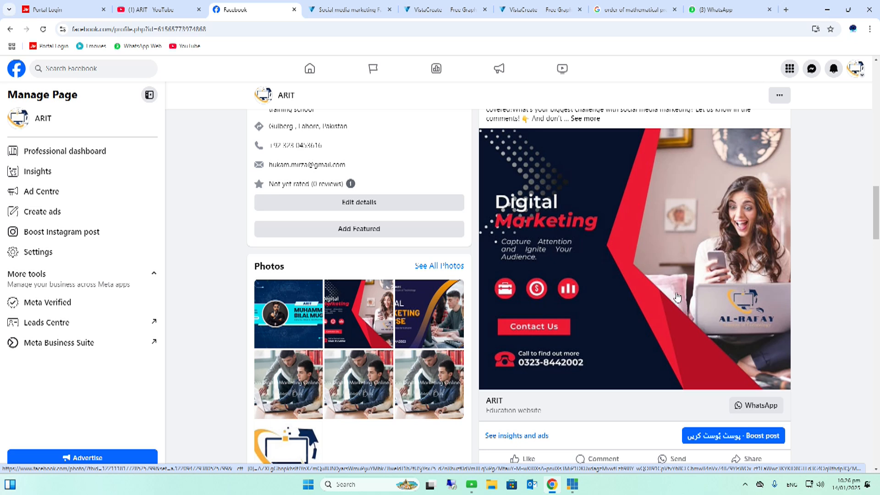
pyautogui.click(756, 439)
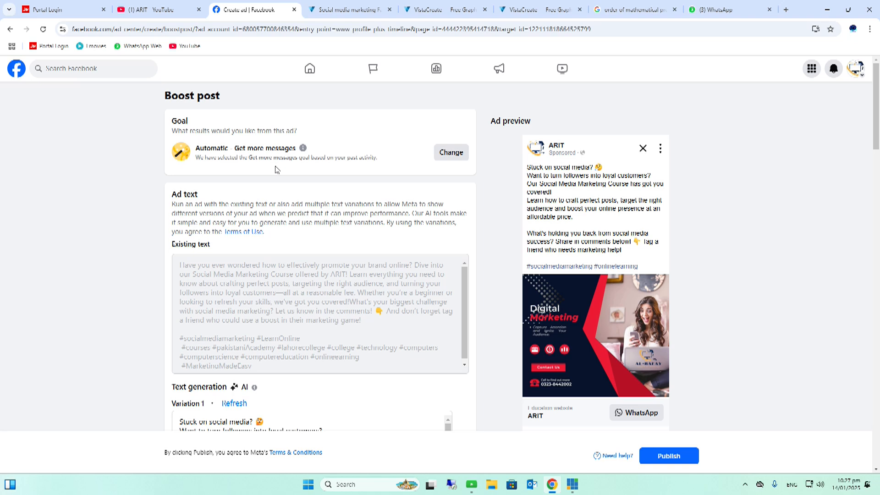
# Change the ad goal to Get more engagement and save it
pyautogui.click(455, 159)
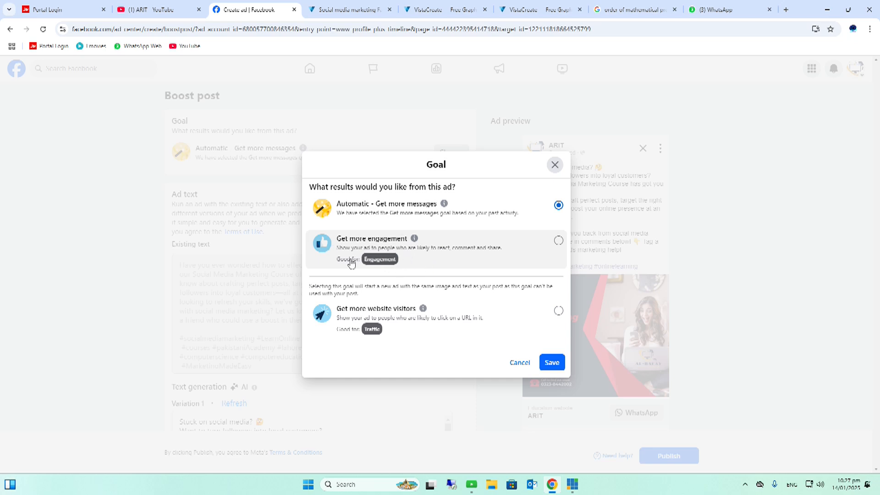
pyautogui.moveTo(371, 327)
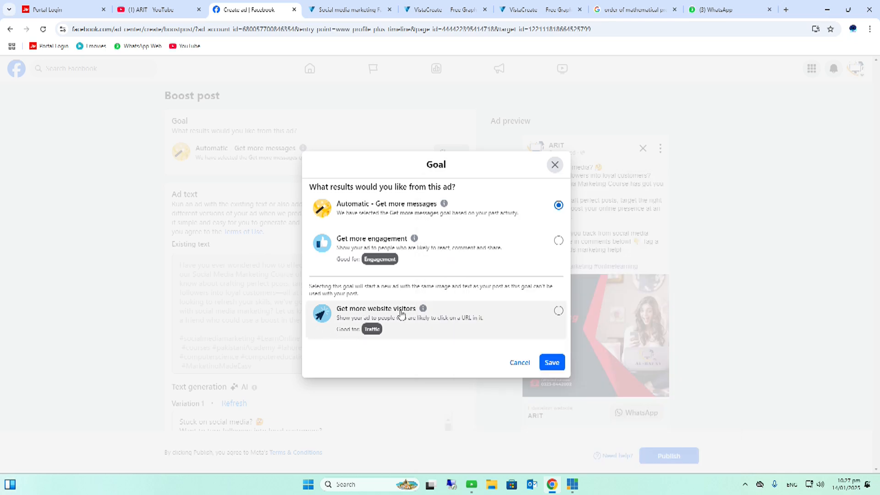
pyautogui.moveTo(415, 315)
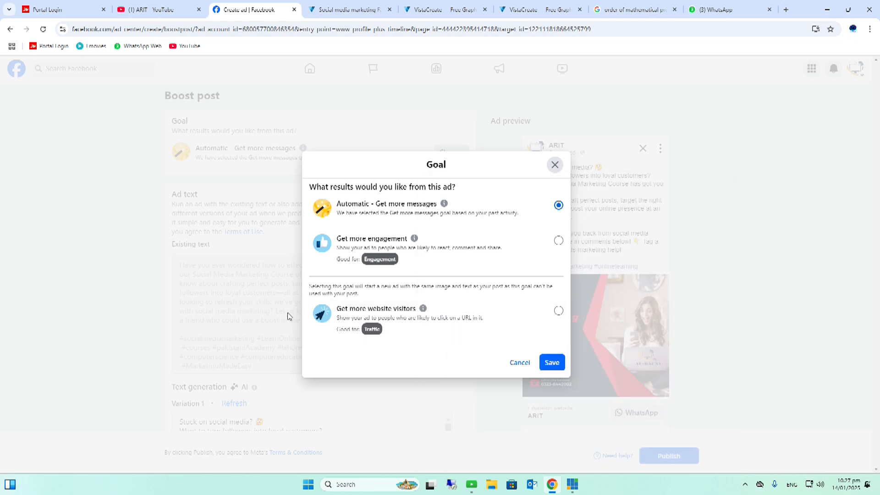
pyautogui.click(560, 243)
pyautogui.click(553, 363)
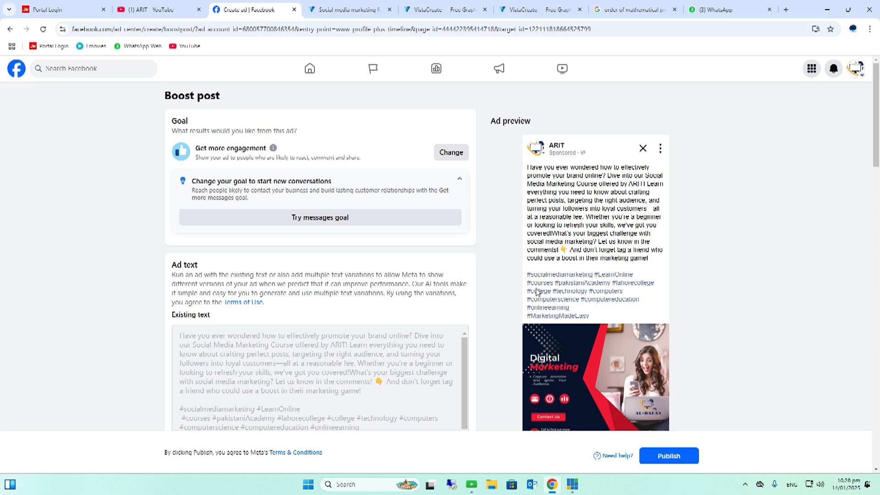
# Review the ad text, AI text variations, Advantage+ creative and WhatsApp button sections of the boost form
pyautogui.scroll(-1, 435, 272)
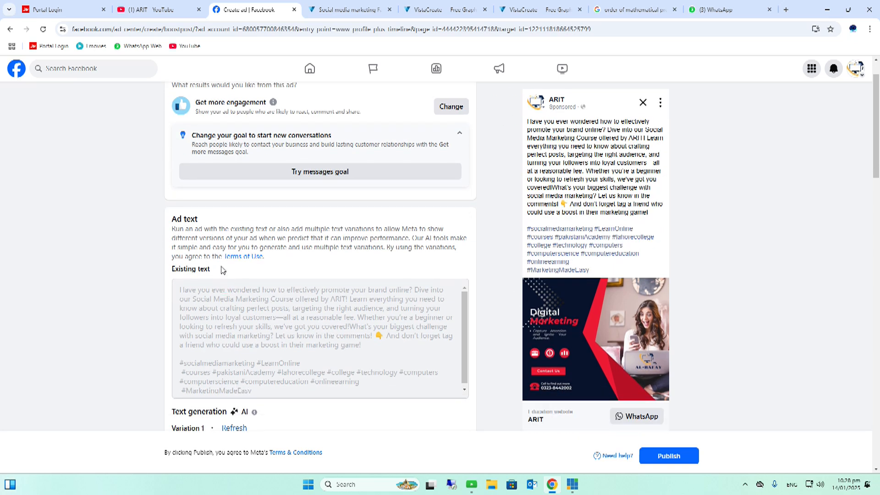
pyautogui.scroll(-1, 277, 296)
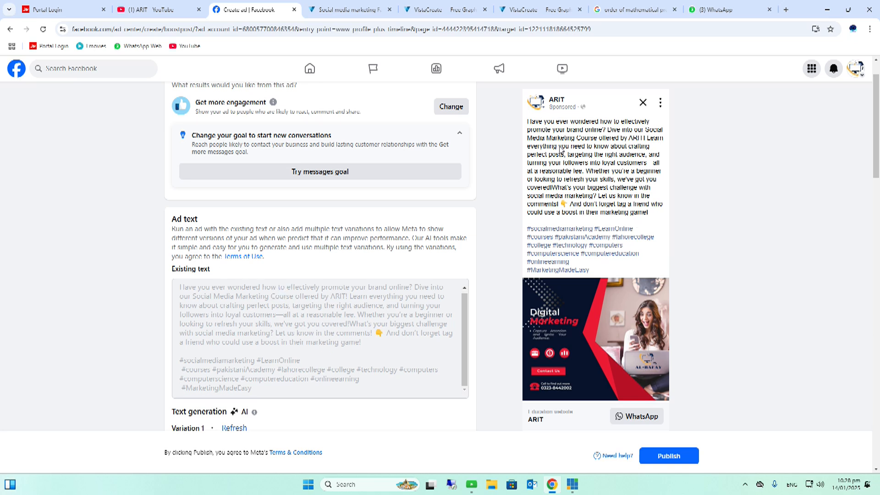
pyautogui.scroll(-3, 575, 204)
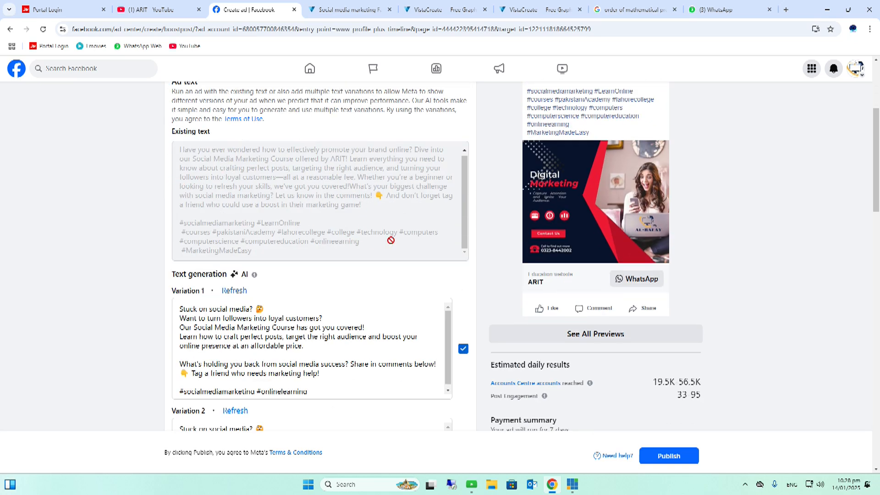
pyautogui.scroll(-2, 390, 240)
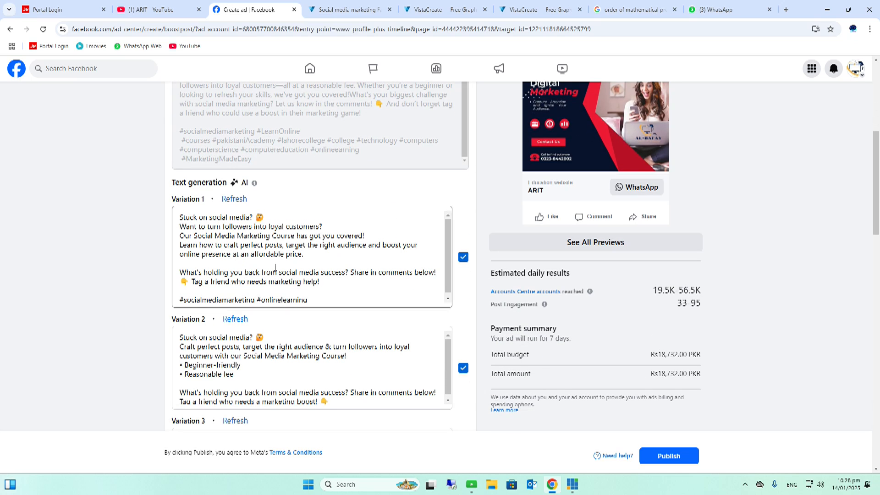
pyautogui.scroll(-2, 275, 267)
pyautogui.scroll(-3, 315, 263)
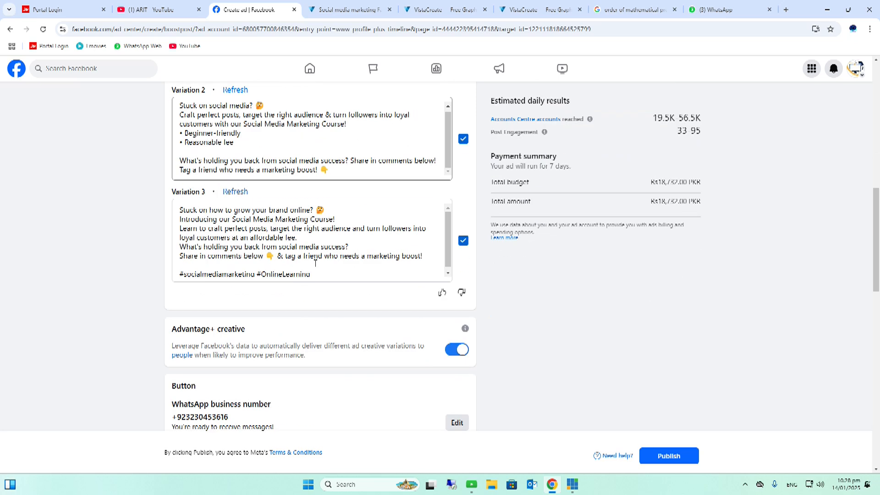
pyautogui.scroll(-5, 315, 263)
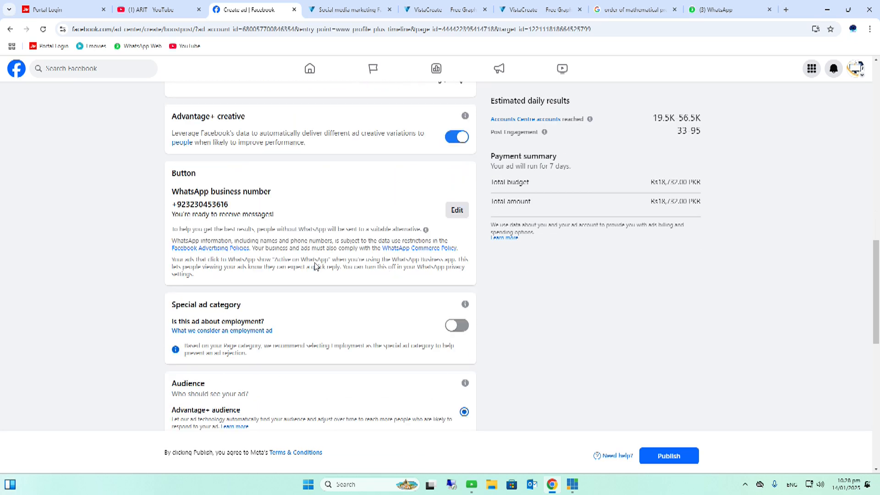
pyautogui.scroll(-1, 315, 266)
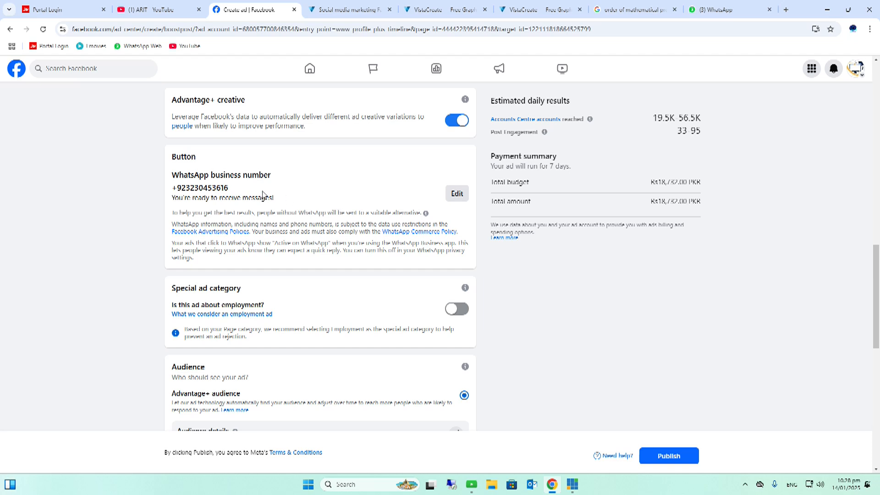
pyautogui.scroll(4, 380, 176)
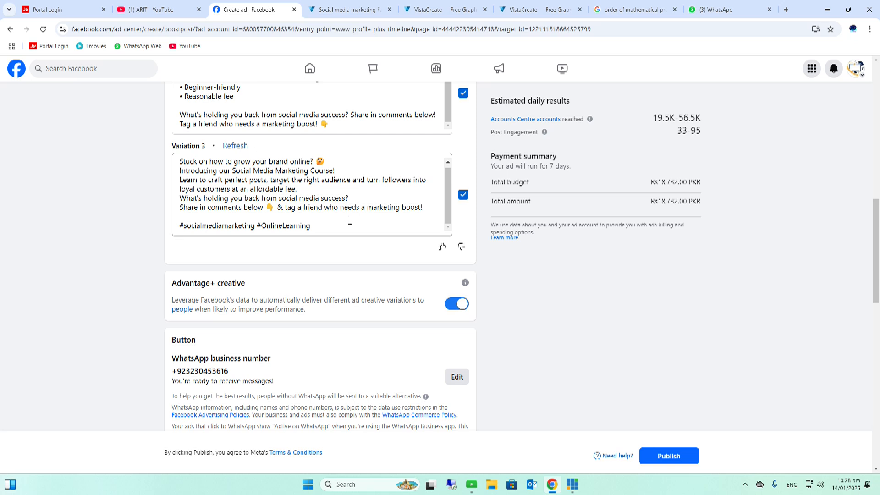
pyautogui.scroll(-5, 348, 229)
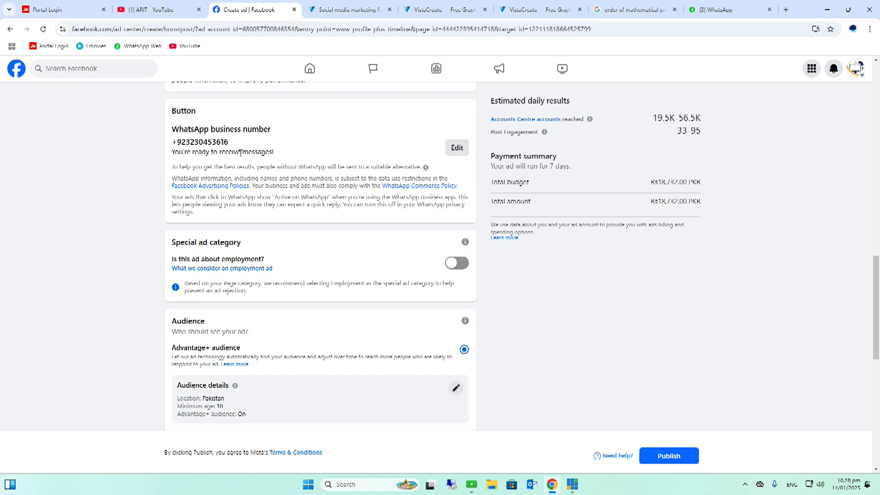
# Choose the saved audience SMM 2025-01-09 for the ad
pyautogui.scroll(-2, 293, 179)
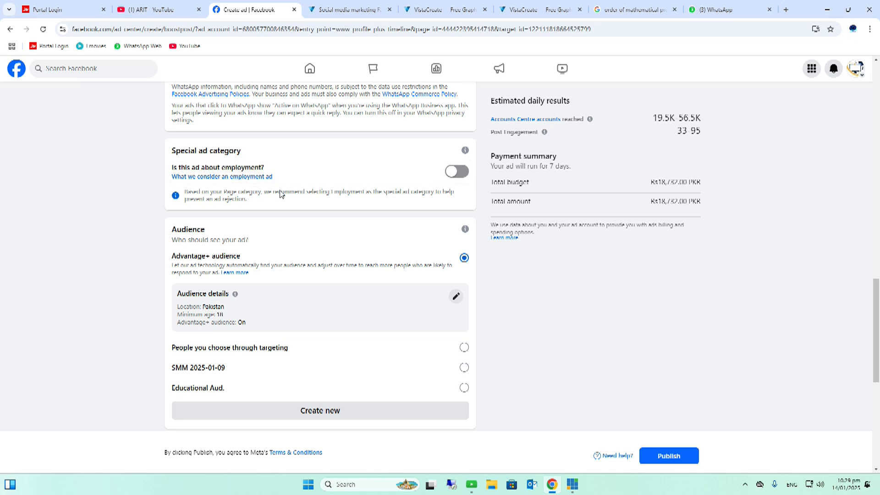
pyautogui.scroll(-2, 275, 197)
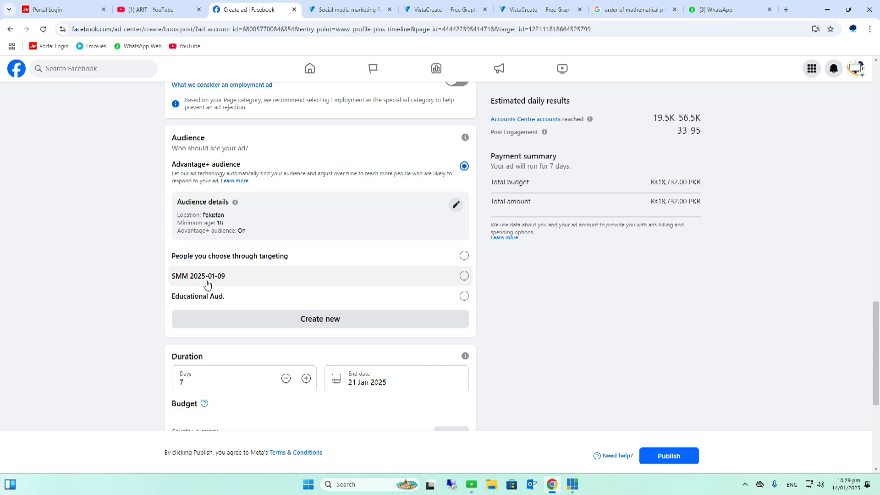
pyautogui.click(464, 276)
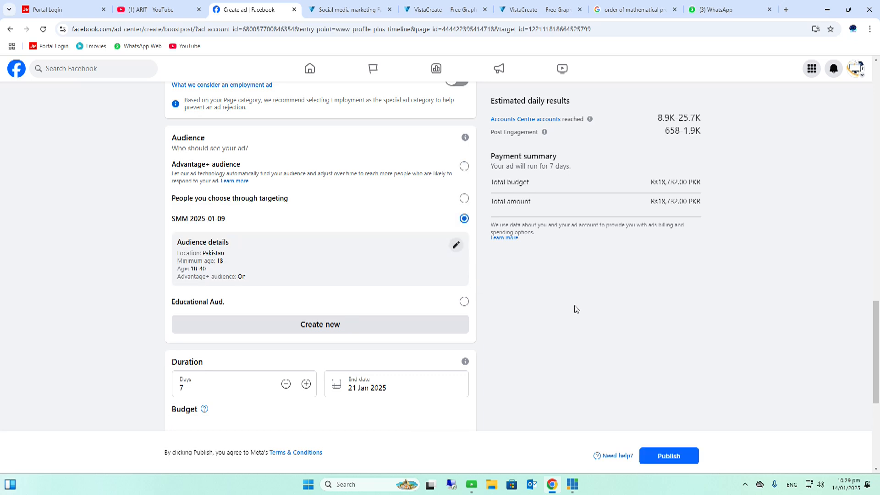
# Try ad durations of 10 and 5 days, then set the duration back to 7 days
pyautogui.scroll(-2, 575, 308)
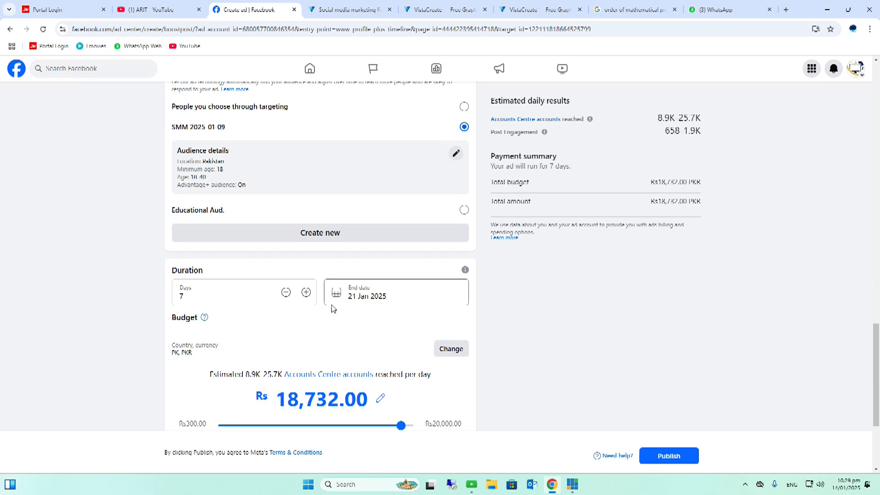
pyautogui.scroll(-1, 227, 292)
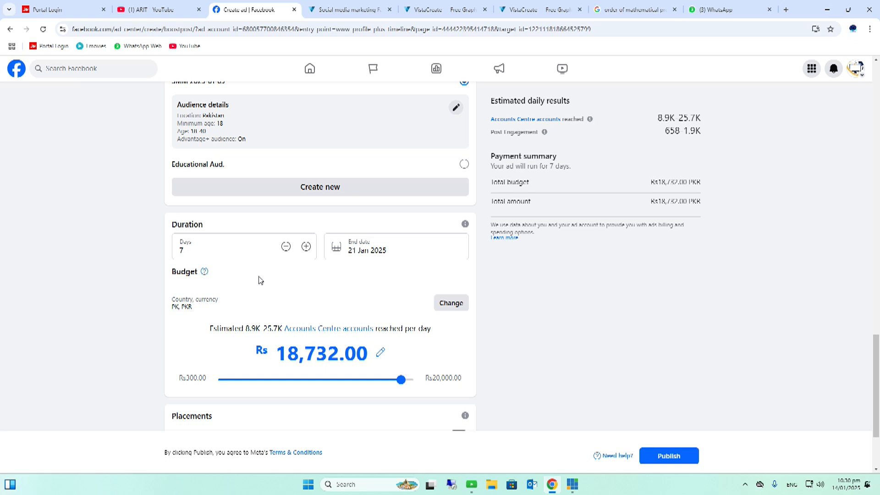
pyautogui.doubleClick(181, 251)
pyautogui.write('10')
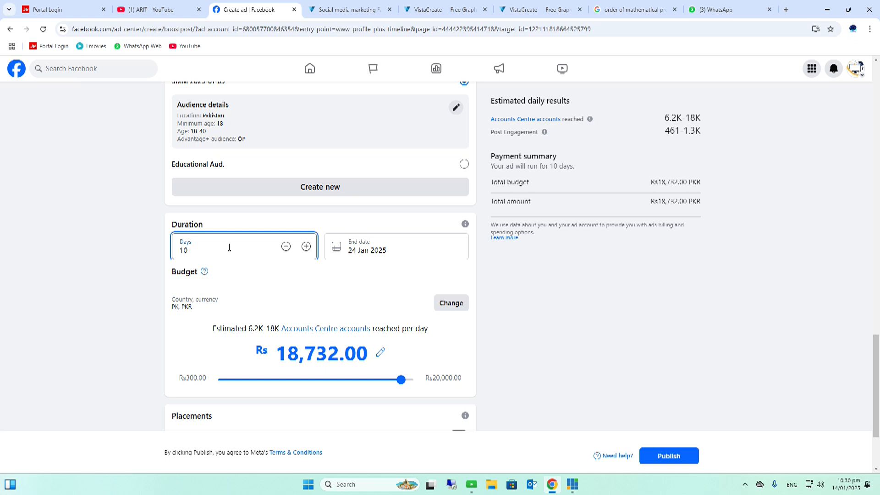
pyautogui.press('BackSpace')
pyautogui.press('BackSpace')
pyautogui.write('5')
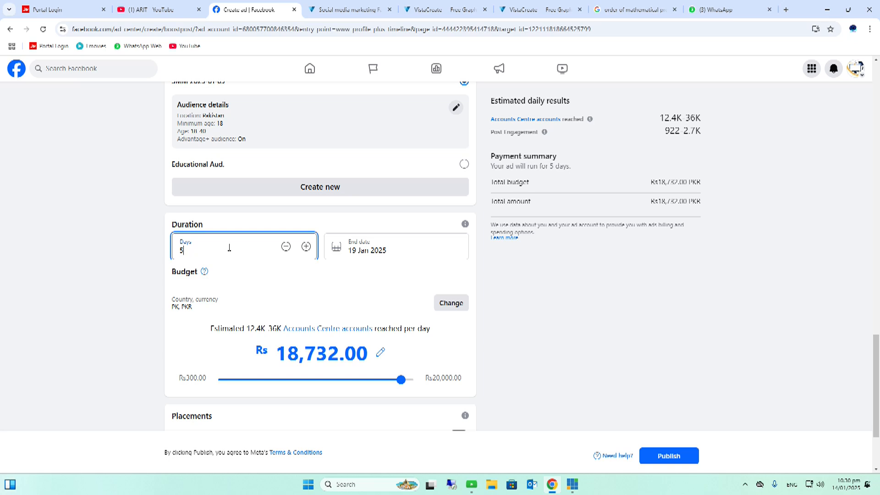
pyautogui.press('BackSpace')
pyautogui.write('7')
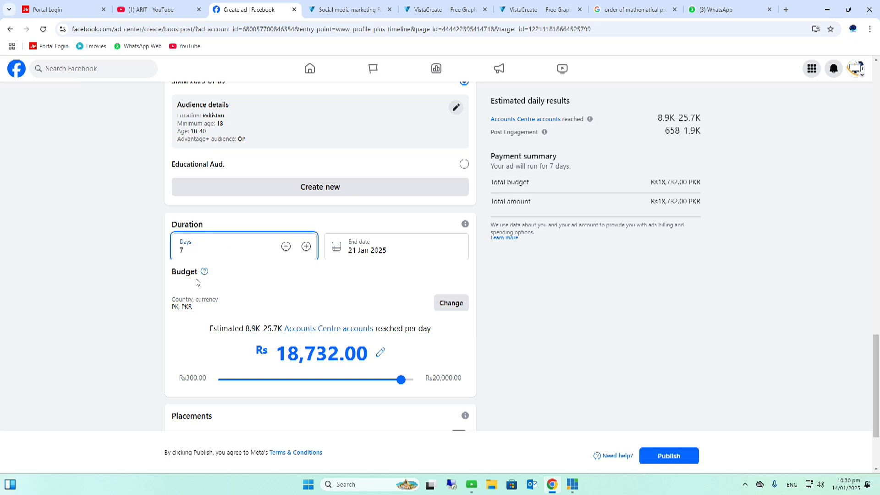
# Set the daily budget to Rs 1,000.00 with the budget slider
pyautogui.scroll(-2, 277, 233)
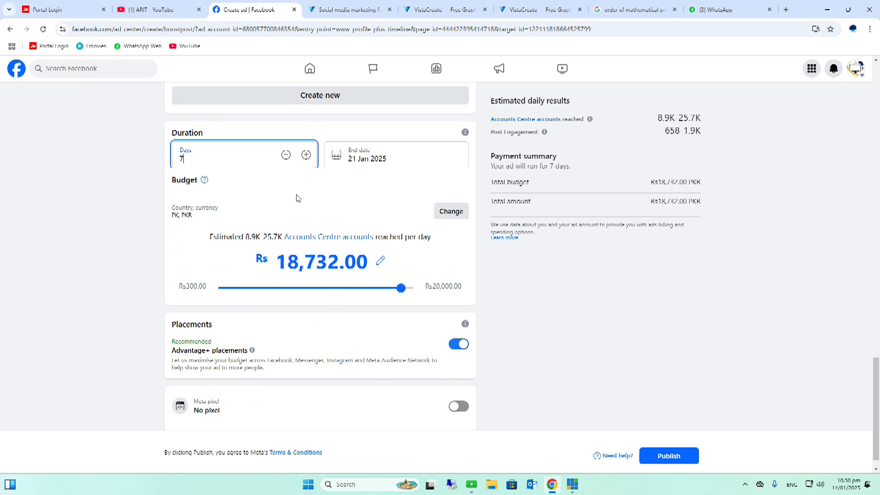
pyautogui.scroll(1, 366, 234)
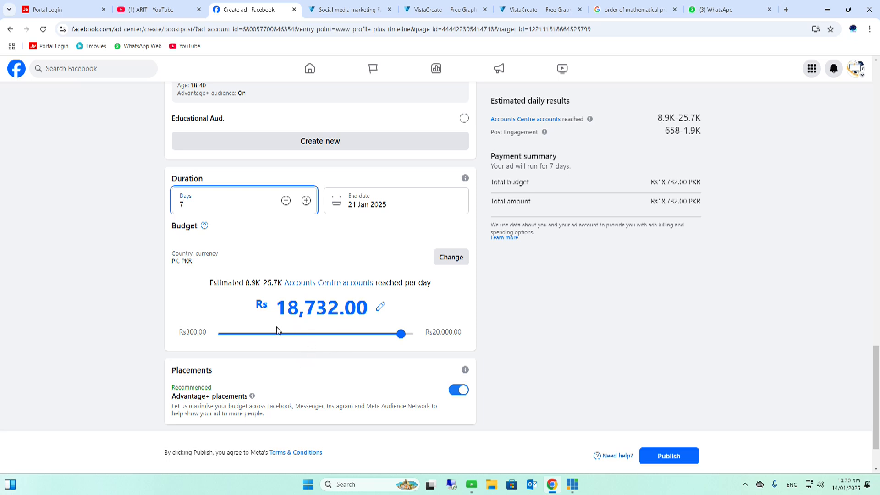
pyautogui.moveTo(398, 334); pyautogui.dragTo(279, 337)
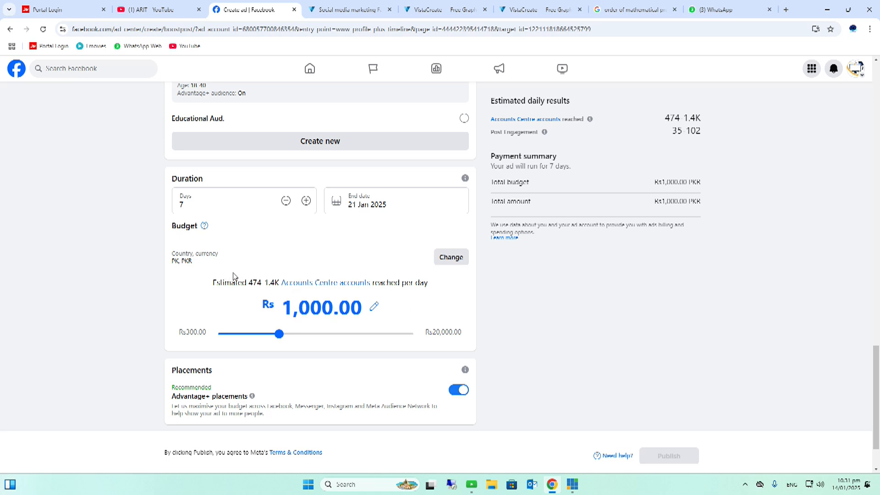
# Open the payment method section and start adding a debit or credit card, then close the card details form
pyautogui.scroll(-2, 234, 277)
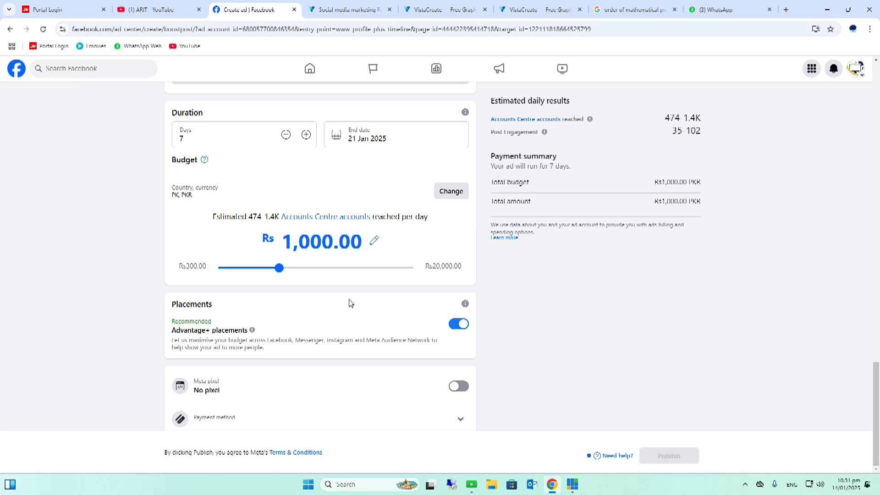
pyautogui.scroll(3, 310, 335)
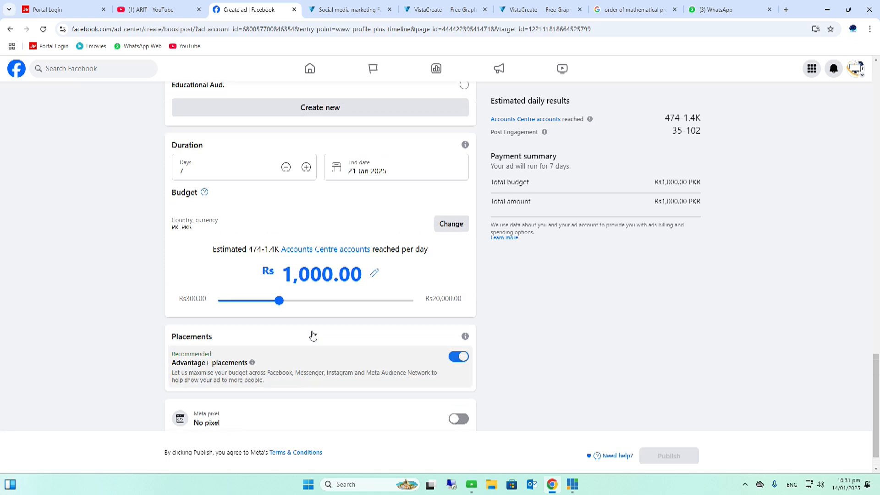
pyautogui.scroll(8, 313, 336)
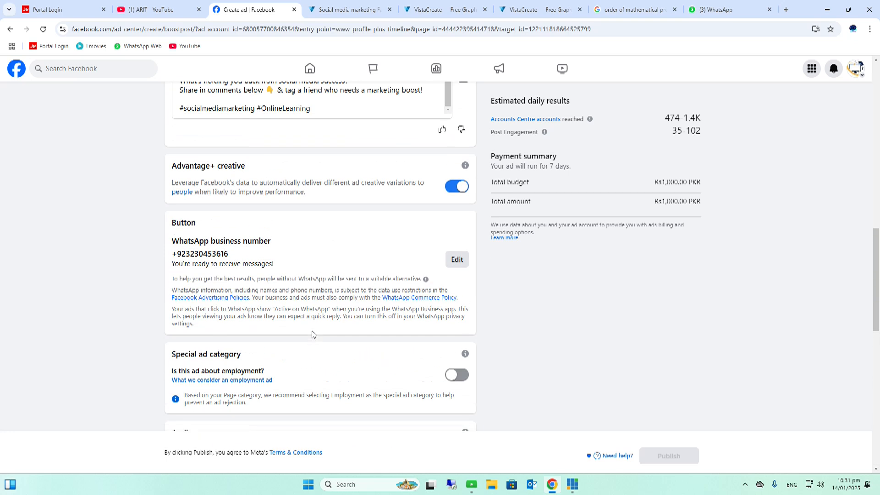
pyautogui.scroll(-10, 312, 335)
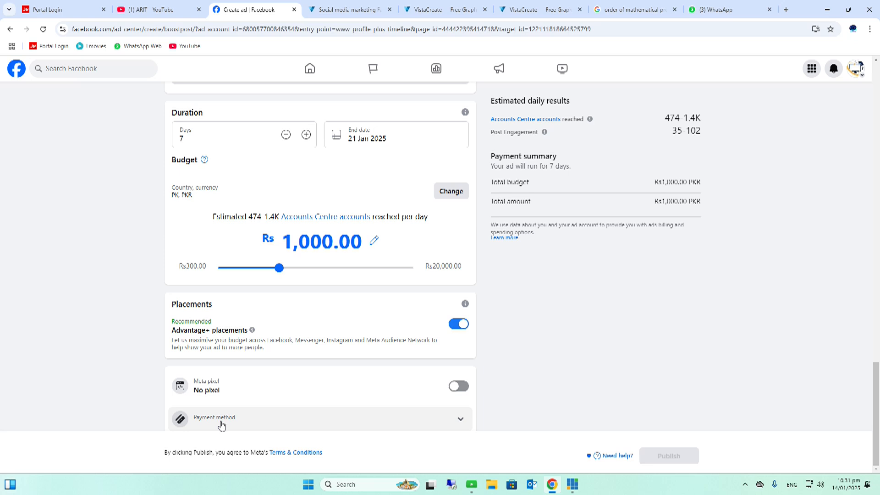
pyautogui.click(240, 425)
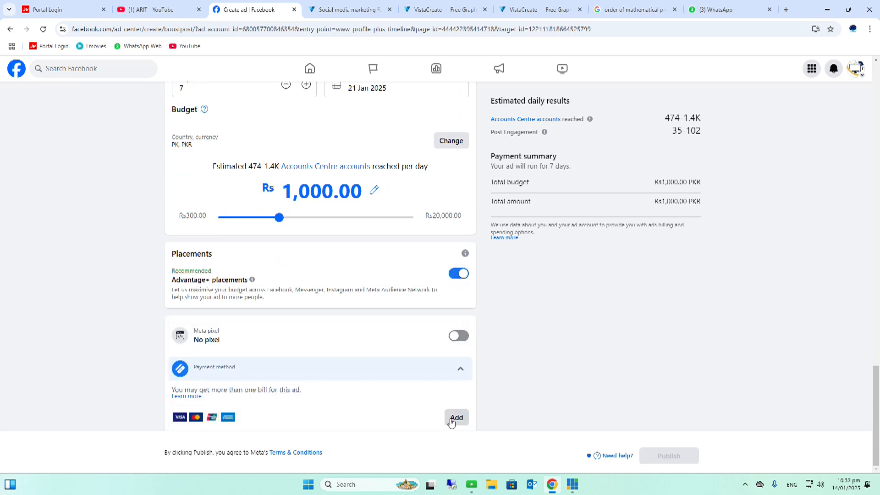
pyautogui.click(455, 417)
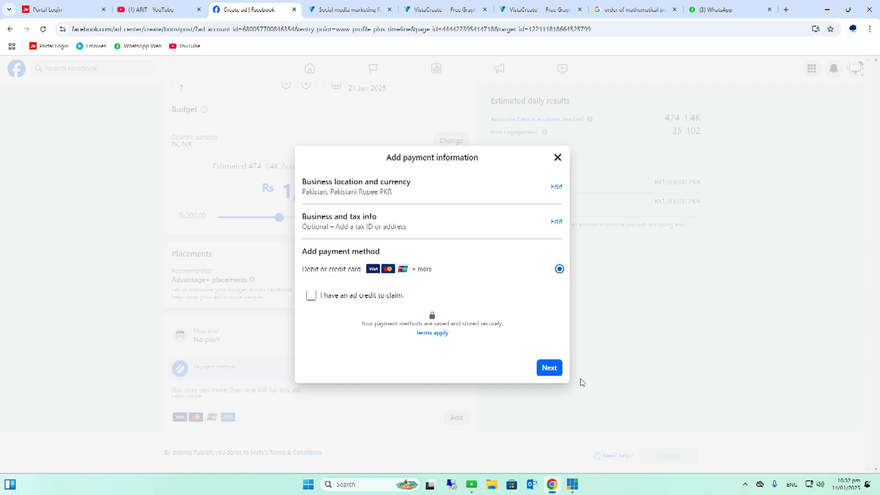
pyautogui.click(550, 368)
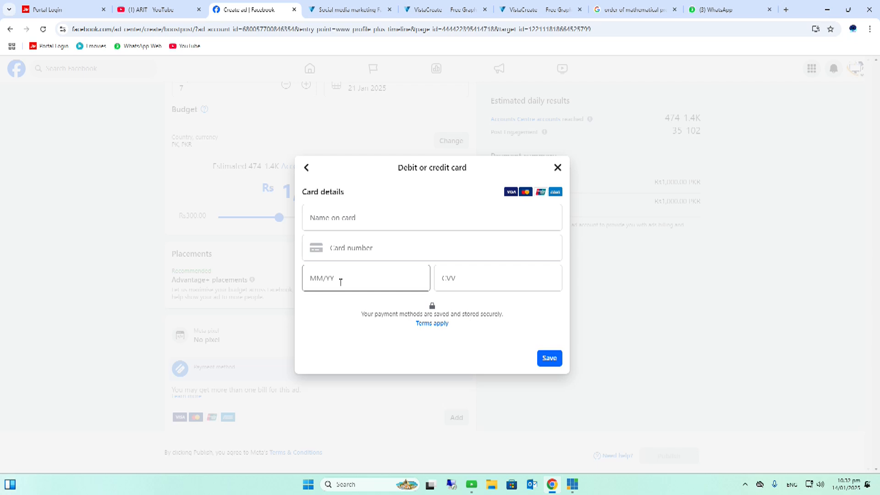
pyautogui.click(493, 273)
pyautogui.click(558, 168)
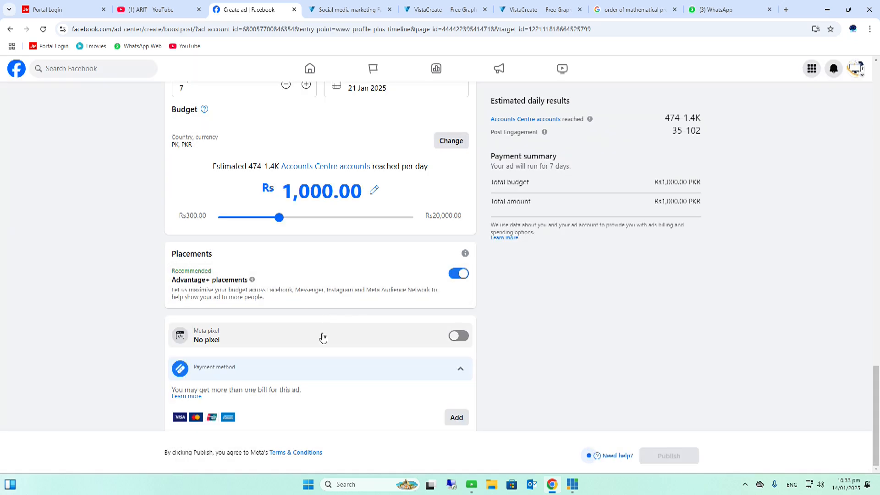
# Review the boost form from the goal and ad text sections down to the budget settings
pyautogui.scroll(3, 322, 338)
pyautogui.scroll(8, 322, 338)
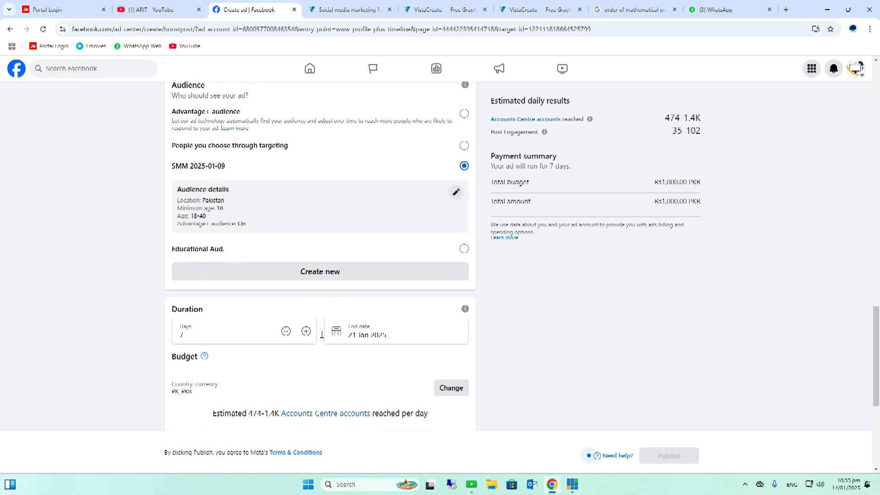
pyautogui.scroll(7, 322, 338)
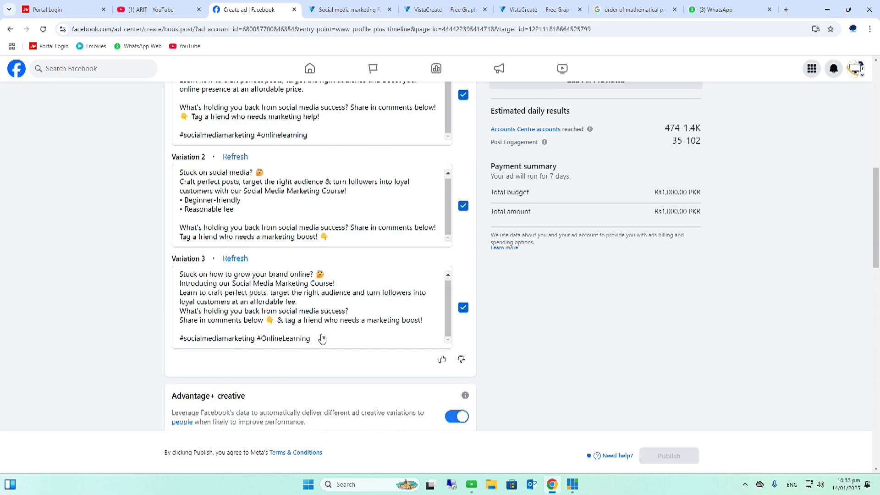
pyautogui.scroll(4, 322, 335)
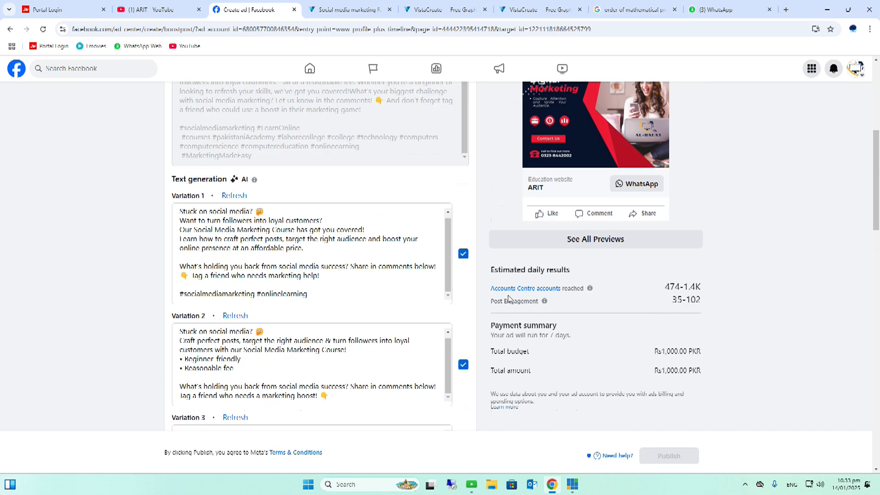
pyautogui.scroll(6, 325, 291)
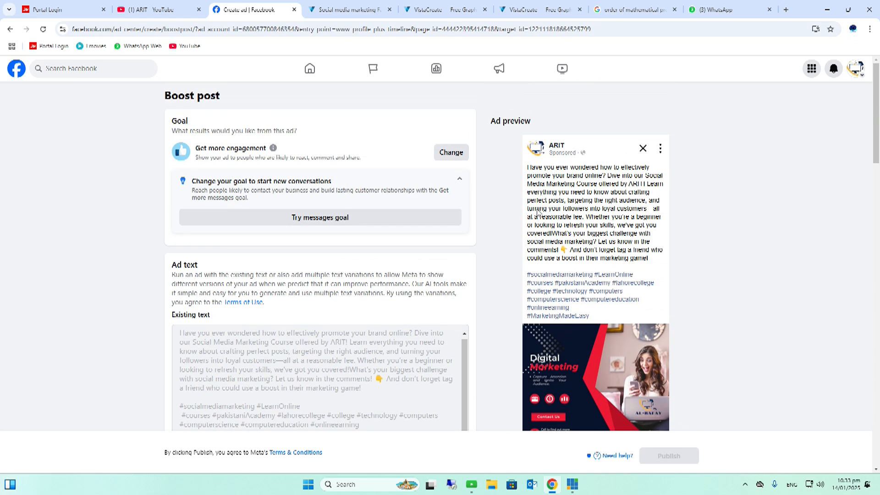
pyautogui.scroll(-6, 601, 247)
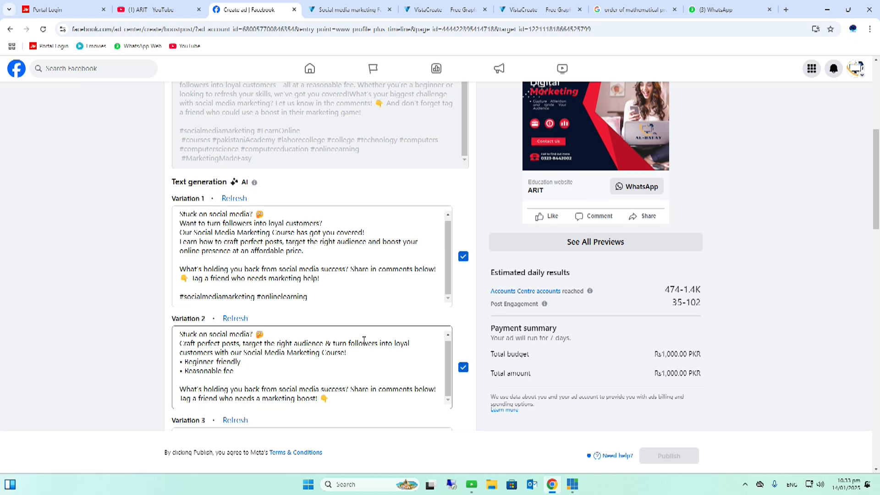
pyautogui.scroll(-3, 365, 339)
pyautogui.scroll(-1, 356, 344)
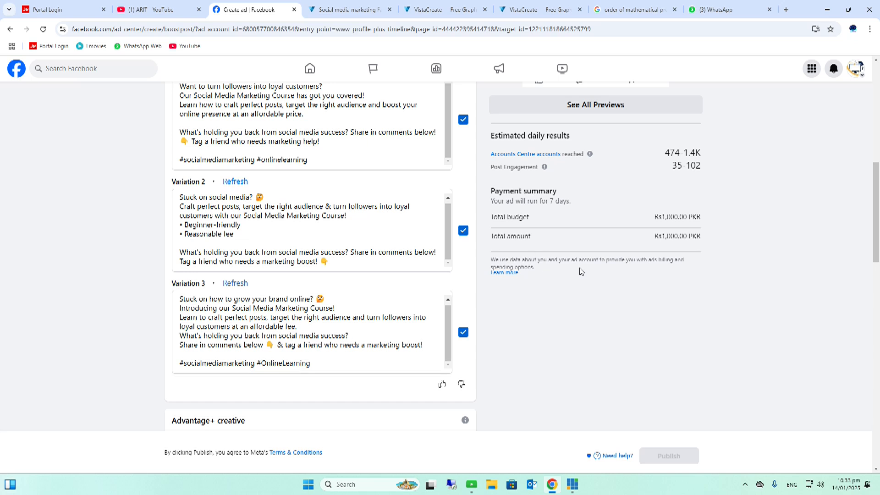
pyautogui.scroll(1, 599, 269)
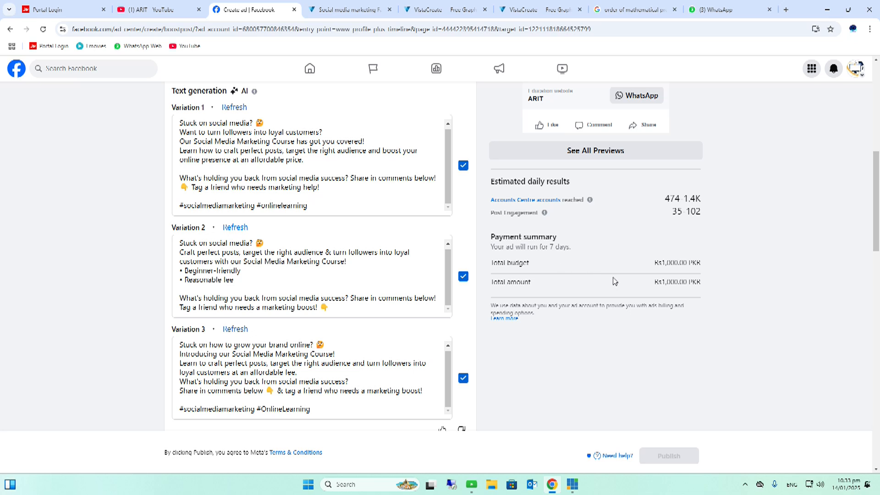
pyautogui.scroll(-8, 454, 290)
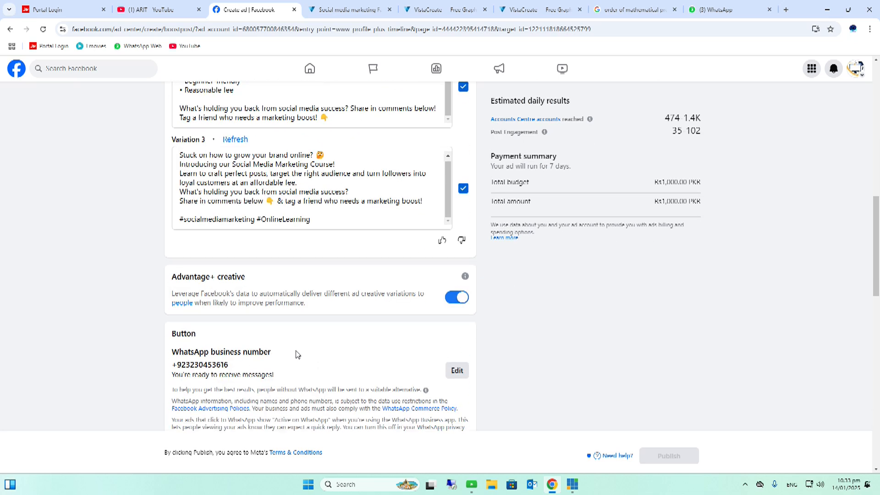
pyautogui.scroll(-10, 296, 354)
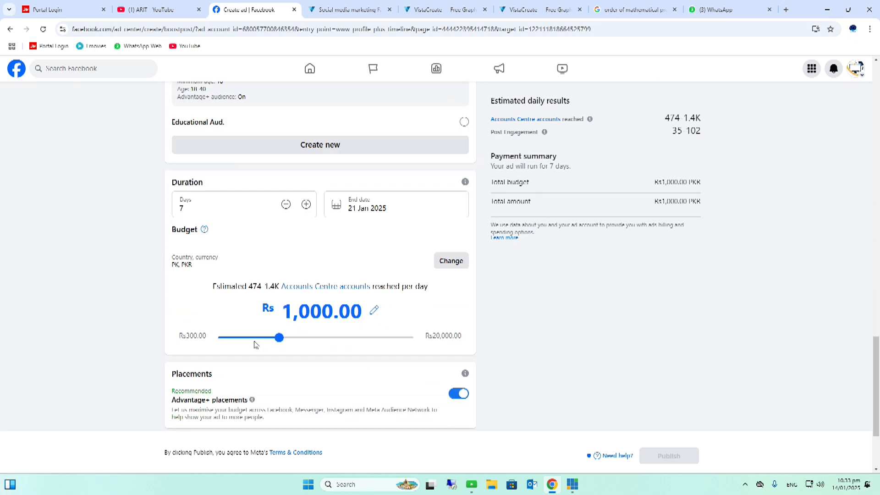
# Raise the daily budget to Rs 10,000.00 with the budget slider
pyautogui.moveTo(280, 288); pyautogui.dragTo(356, 296)
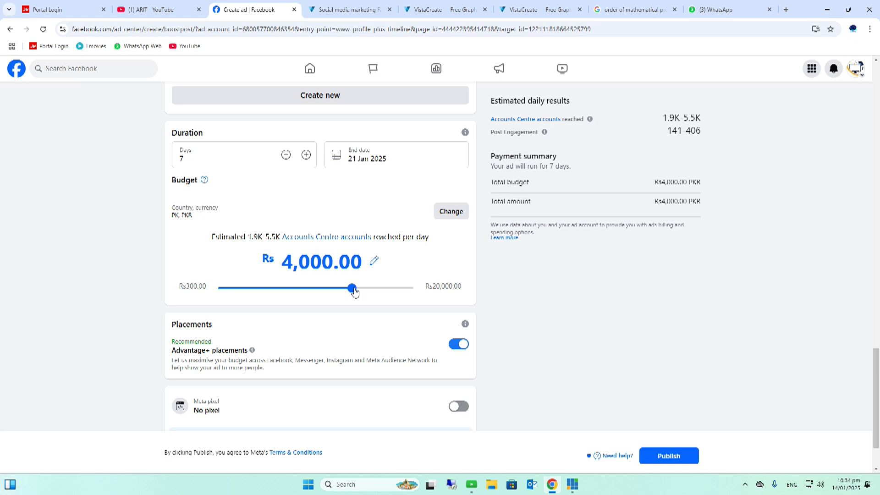
pyautogui.moveTo(354, 292); pyautogui.dragTo(376, 291)
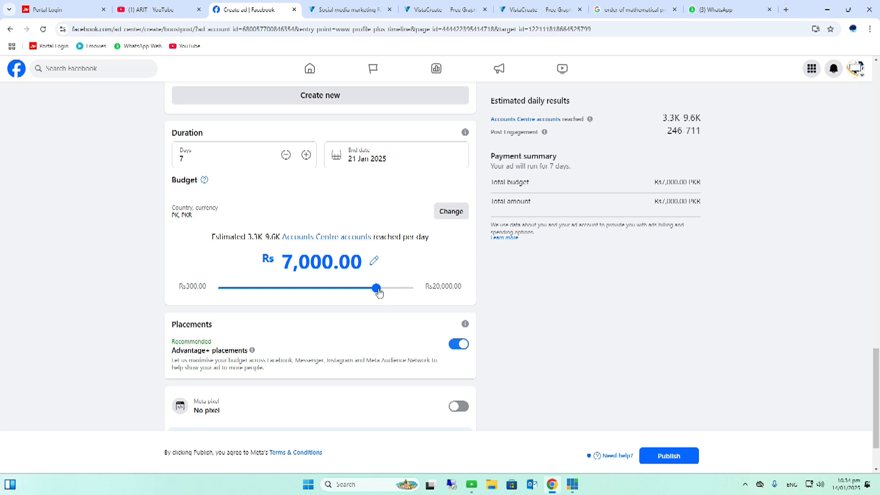
pyautogui.moveTo(378, 292); pyautogui.dragTo(403, 293)
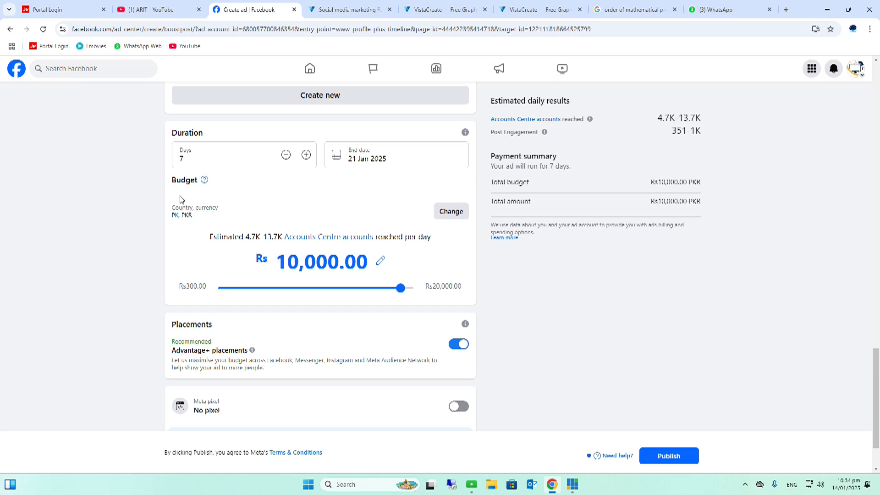
pyautogui.scroll(20, 288, 229)
pyautogui.click(289, 230)
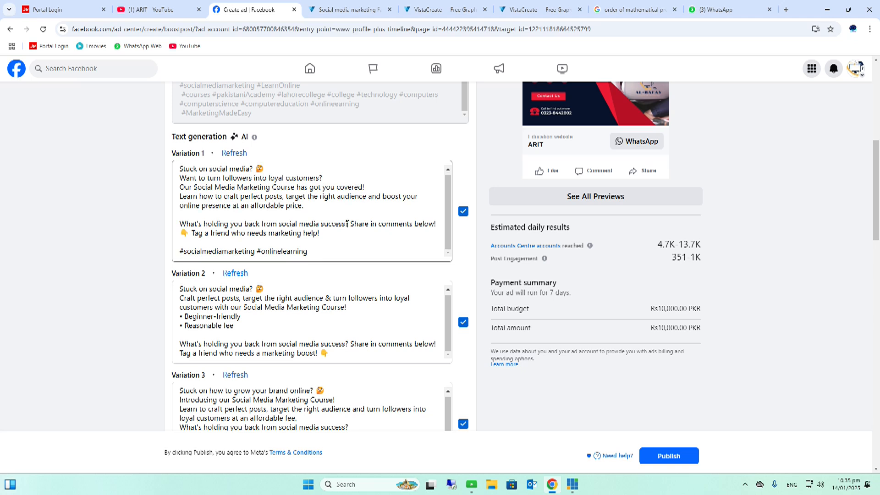
pyautogui.scroll(-9, 353, 243)
pyautogui.scroll(-9, 365, 245)
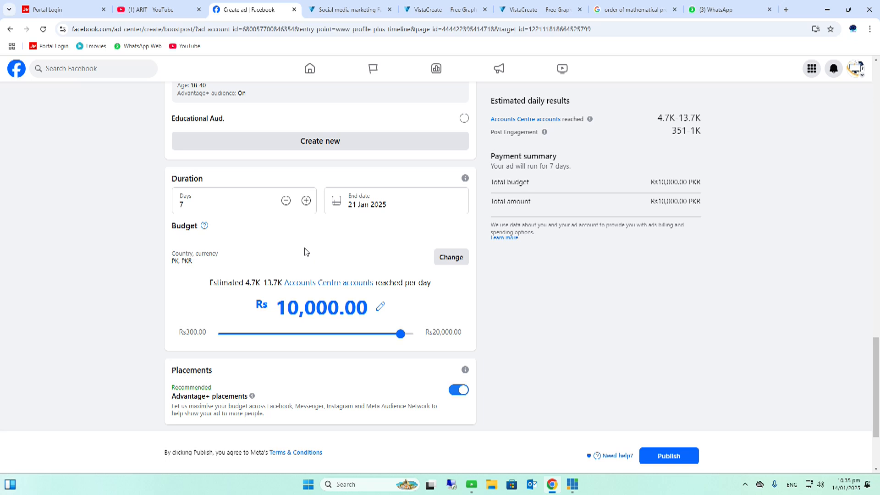
pyautogui.scroll(-3, 302, 250)
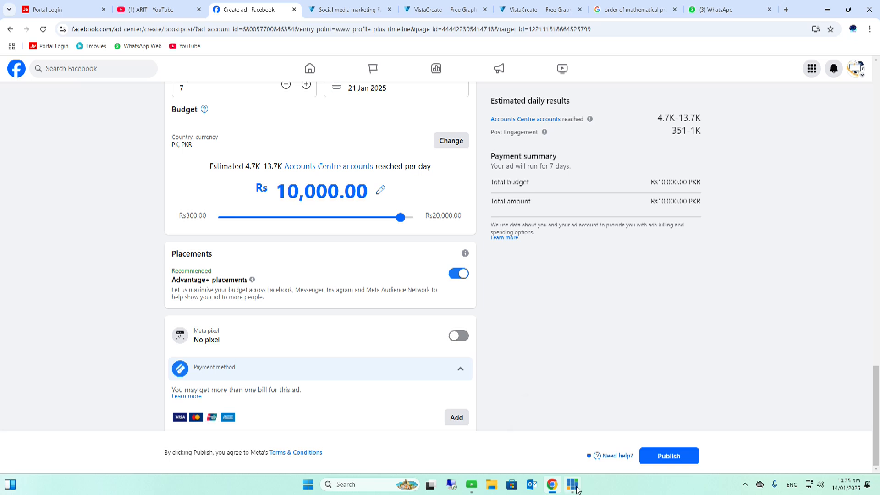
pyautogui.moveTo(575, 487)
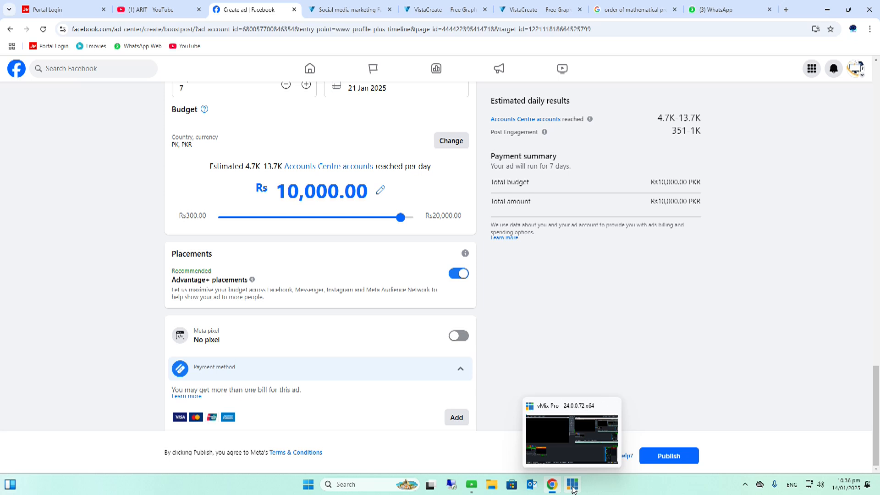
pyautogui.click(573, 486)
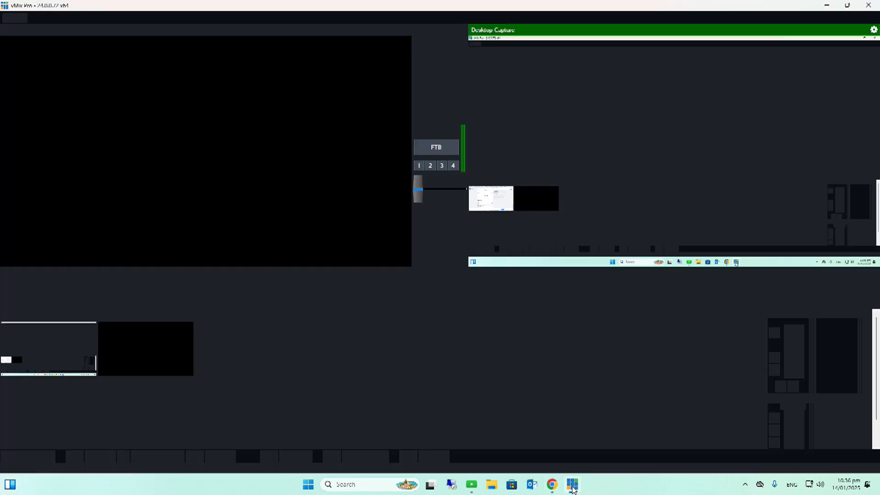